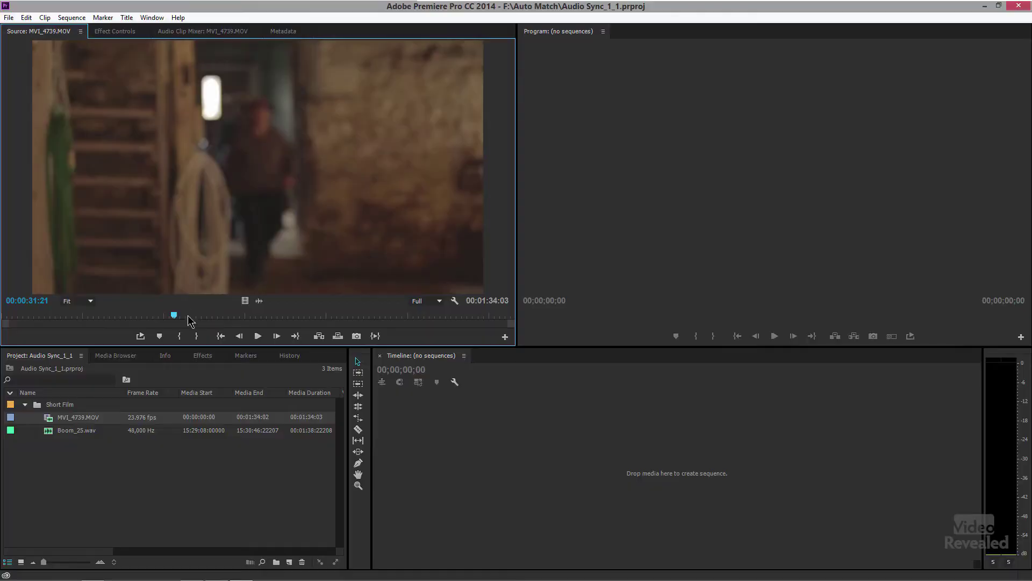
Play MVI_4739.MOV, then toggle Drag Audio Only to view its waveform and return to the picture
{"action": "key", "text": "space"}
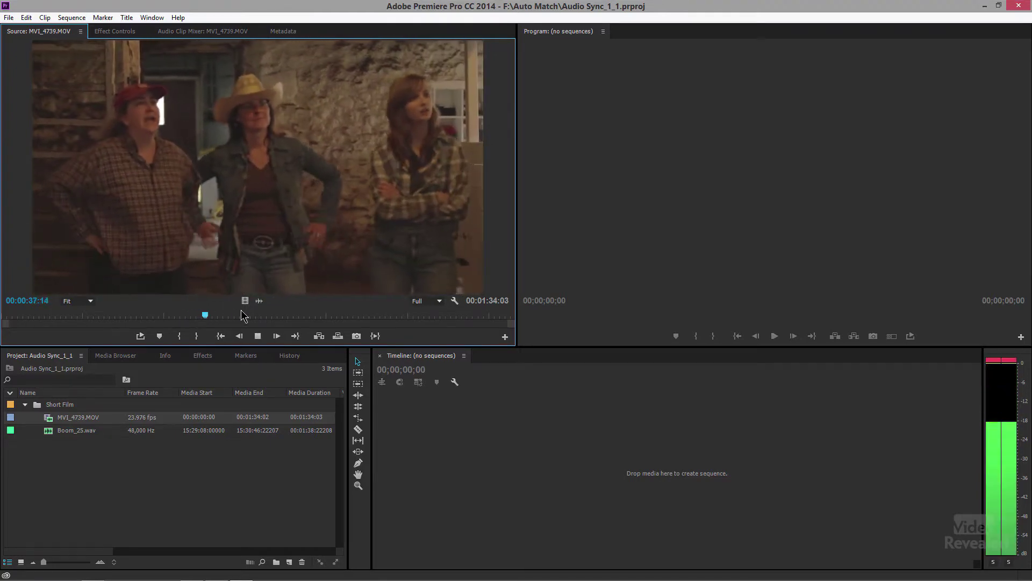
{"action": "key", "text": "space"}
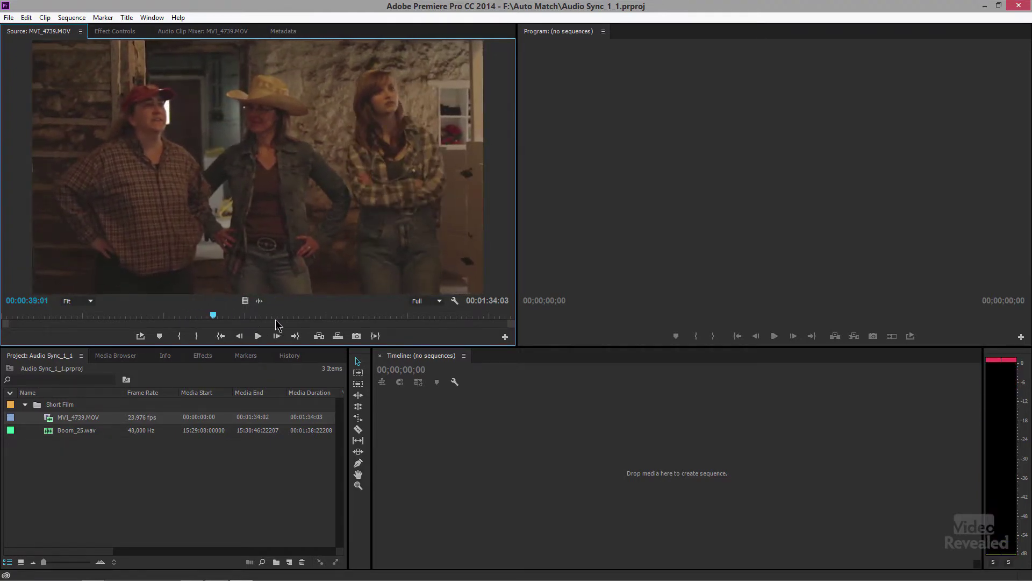
{"action": "left_click", "coordinate": [260, 302]}
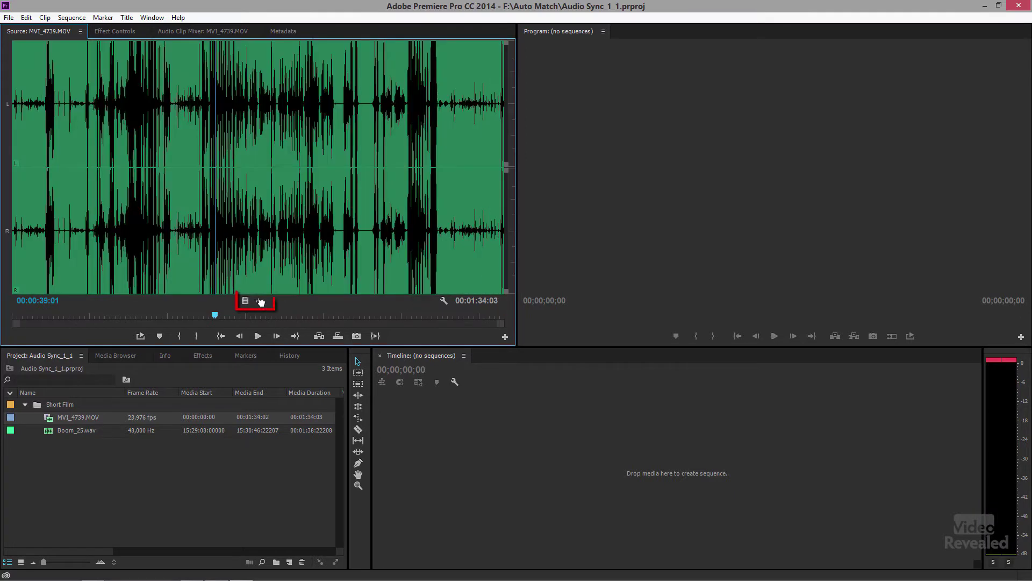
{"action": "left_click", "coordinate": [246, 300]}
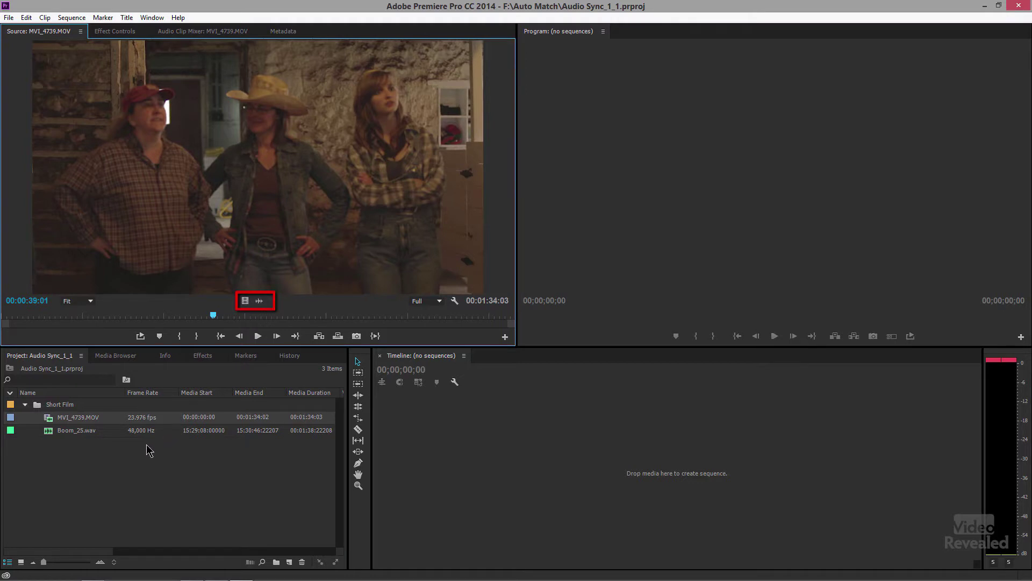
Load Boom_25.wav into the Source Monitor and play it back
{"action": "double_click", "coordinate": [49, 432]}
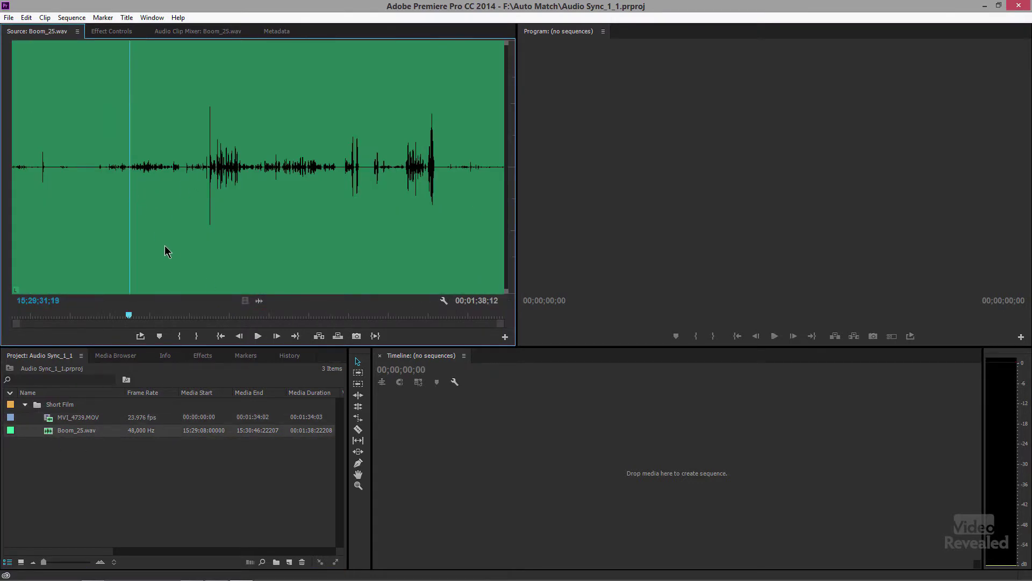
{"action": "key", "text": "space"}
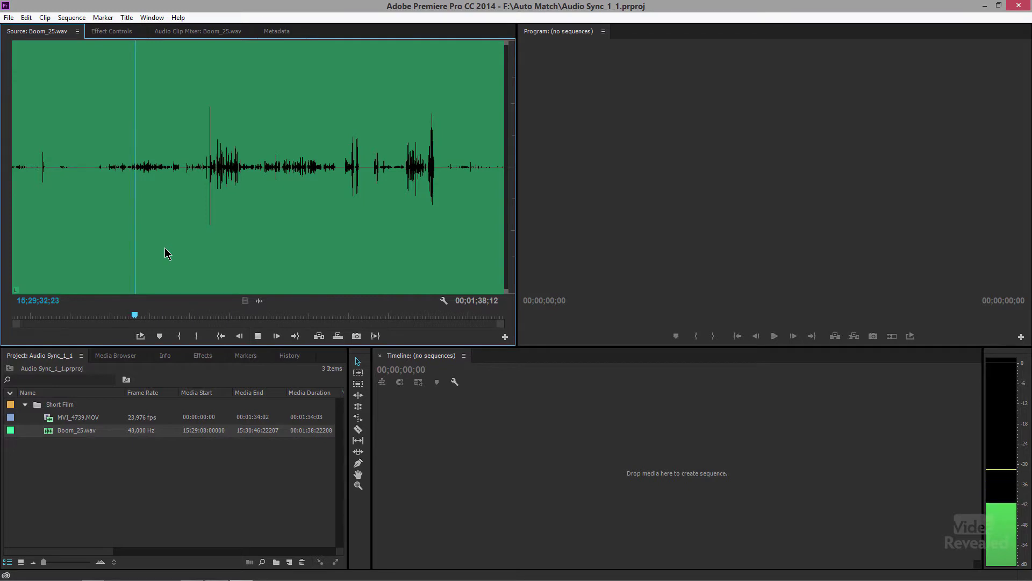
{"action": "key", "text": "space"}
{"action": "key", "text": "space"}
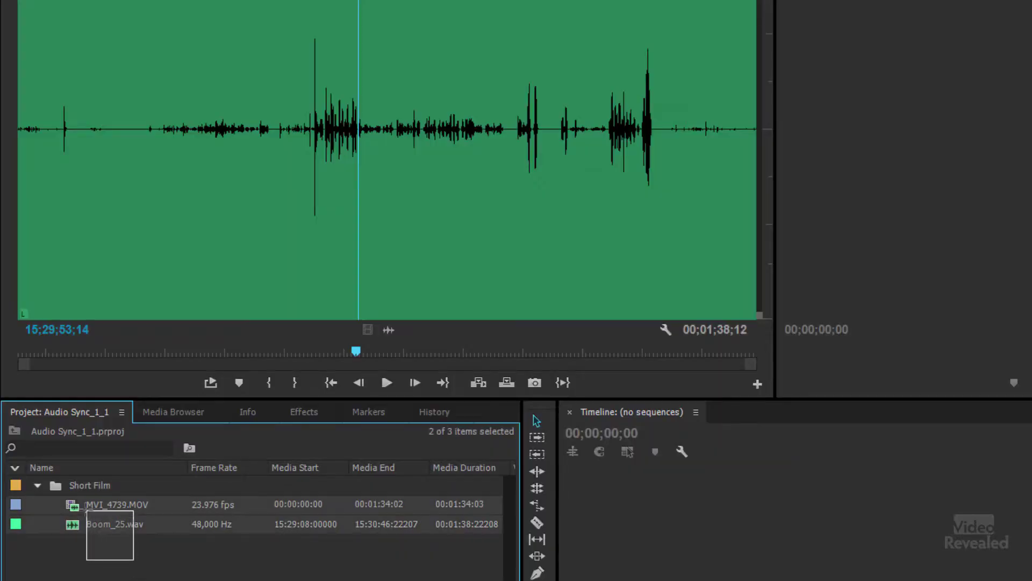
Merge the selected camera and boom clips, synced by Audio, into a clip named My Short
{"action": "right_click", "coordinate": [99, 514]}
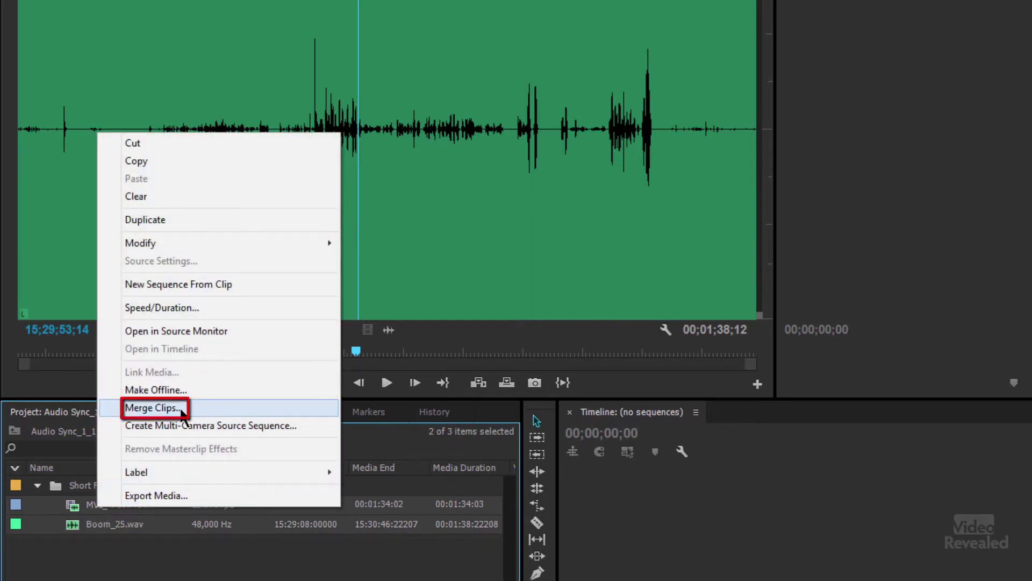
{"action": "left_click", "coordinate": [154, 408]}
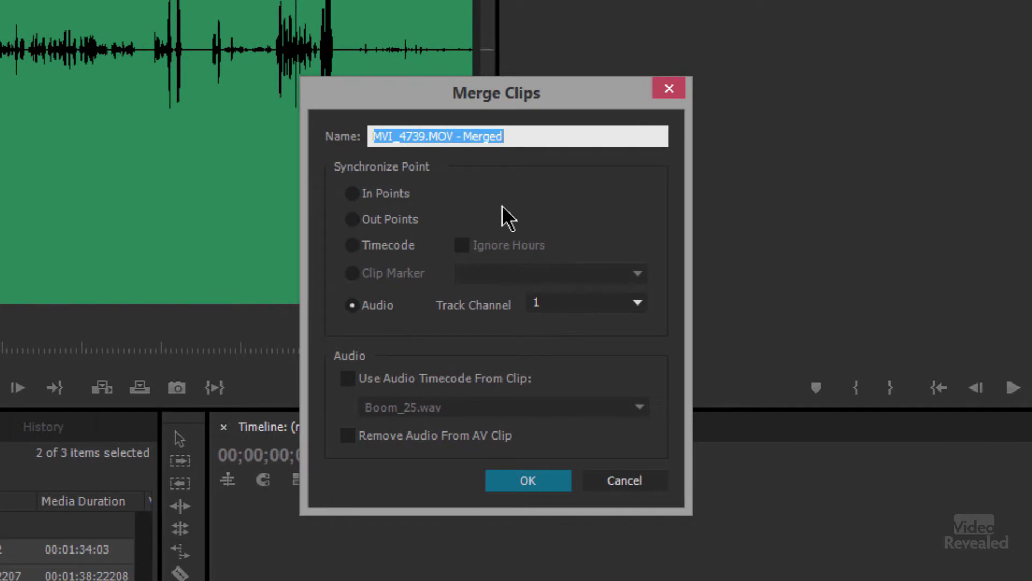
{"action": "type", "text": "My "}
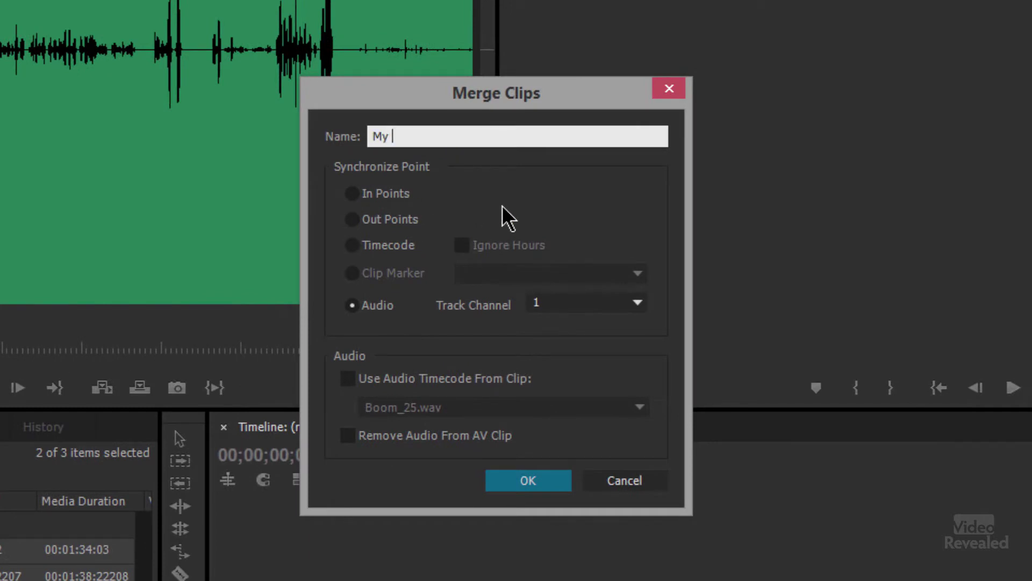
{"action": "type", "text": "Short"}
{"action": "left_click", "coordinate": [534, 484]}
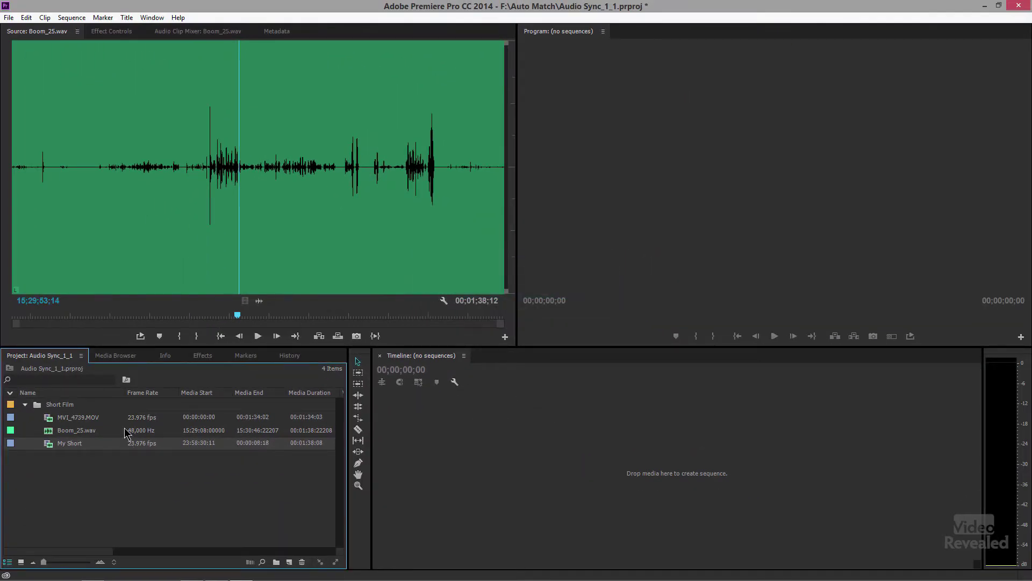
Preview the merged My Short clip's footage and waveforms, then build a sequence from it
{"action": "double_click", "coordinate": [48, 446]}
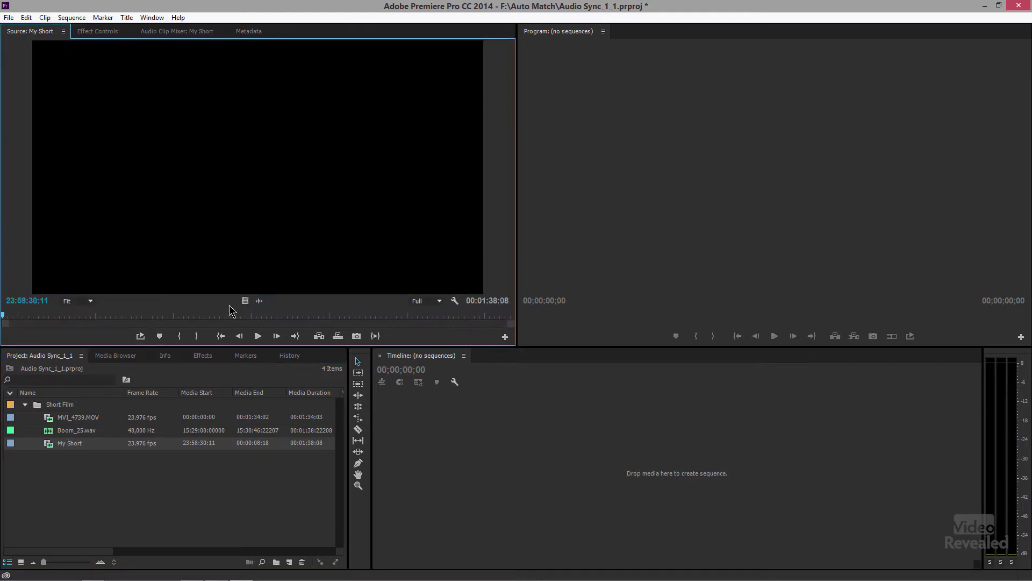
{"action": "left_click_drag", "start_coordinate": [97, 319], "coordinate": [102, 318]}
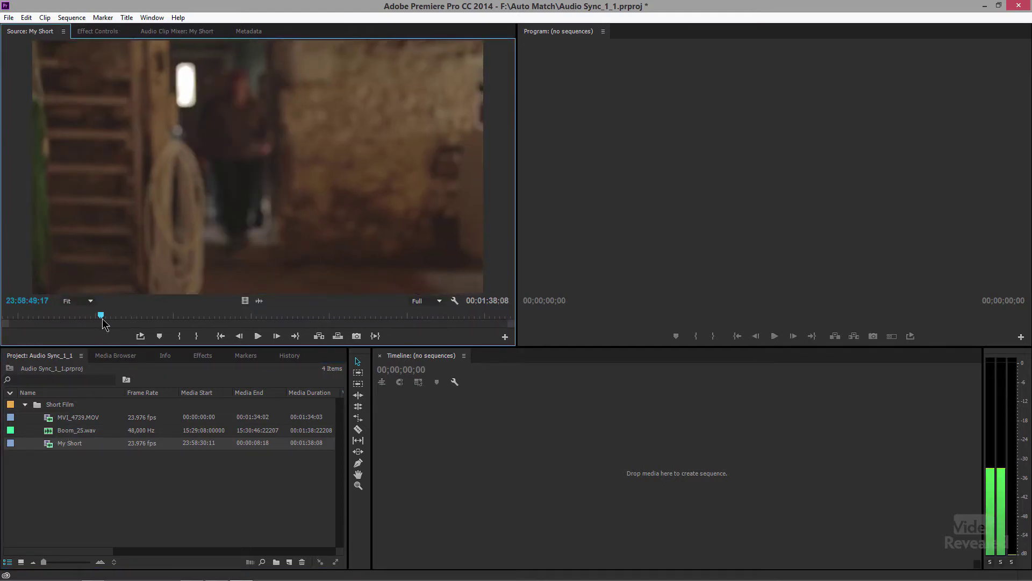
{"action": "left_click", "coordinate": [257, 301]}
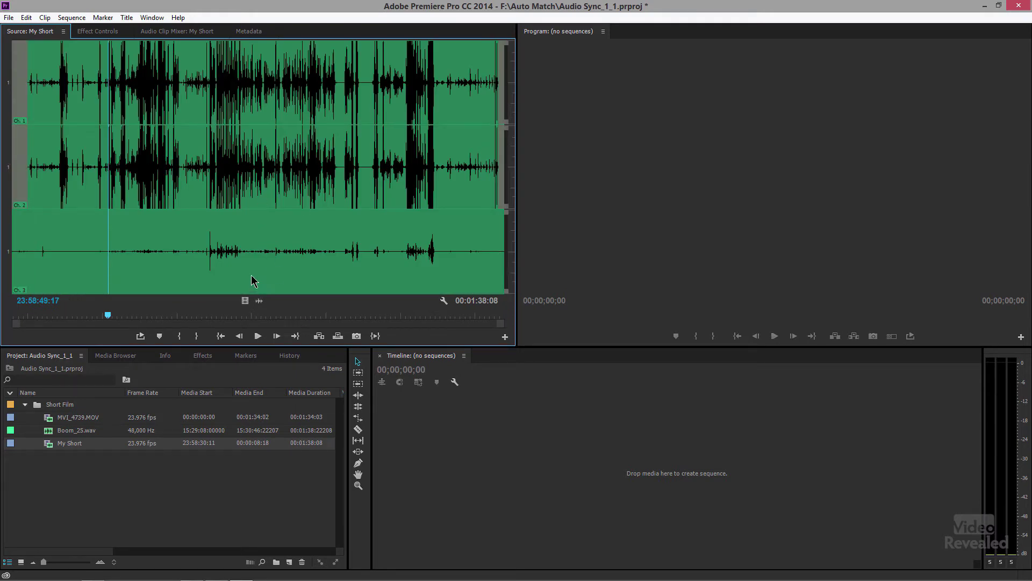
{"action": "left_click", "coordinate": [50, 450]}
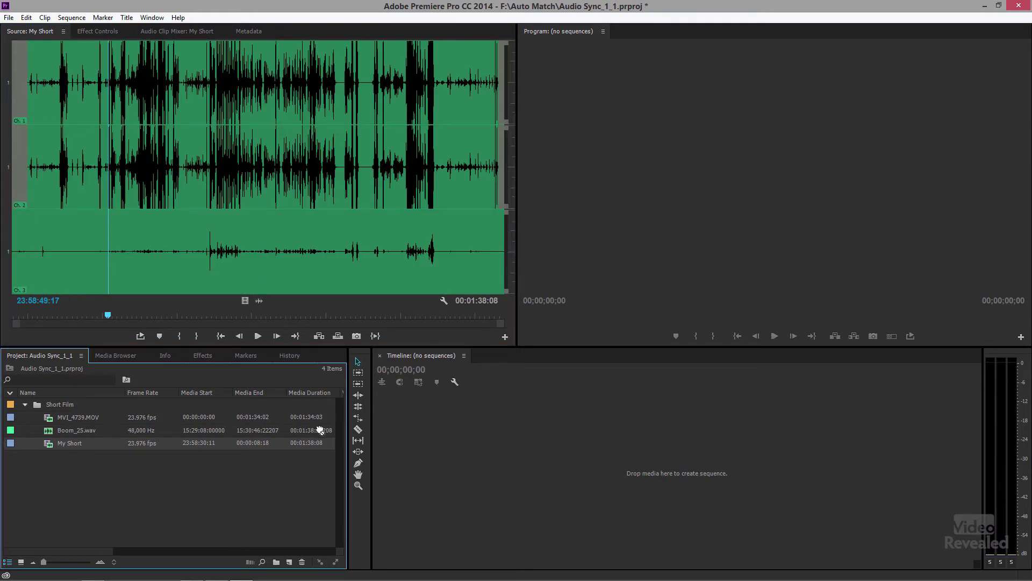
{"action": "left_click_drag", "start_coordinate": [514, 458], "coordinate": [516, 458]}
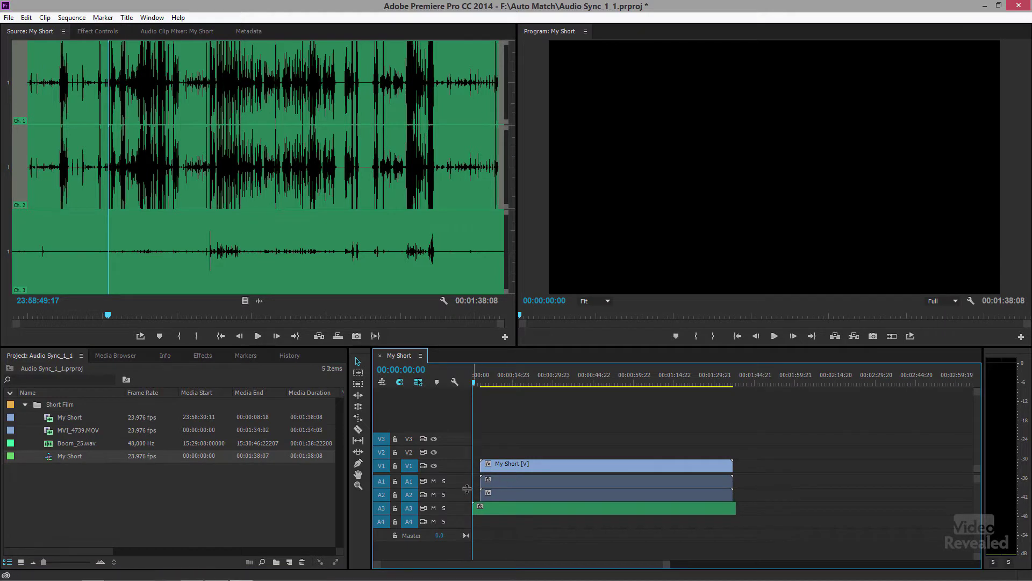
{"action": "scroll", "coordinate": [464, 499], "scroll_direction": "up", "scroll_amount": 3}
{"action": "scroll", "coordinate": [464, 498], "scroll_direction": "up", "scroll_amount": 2}
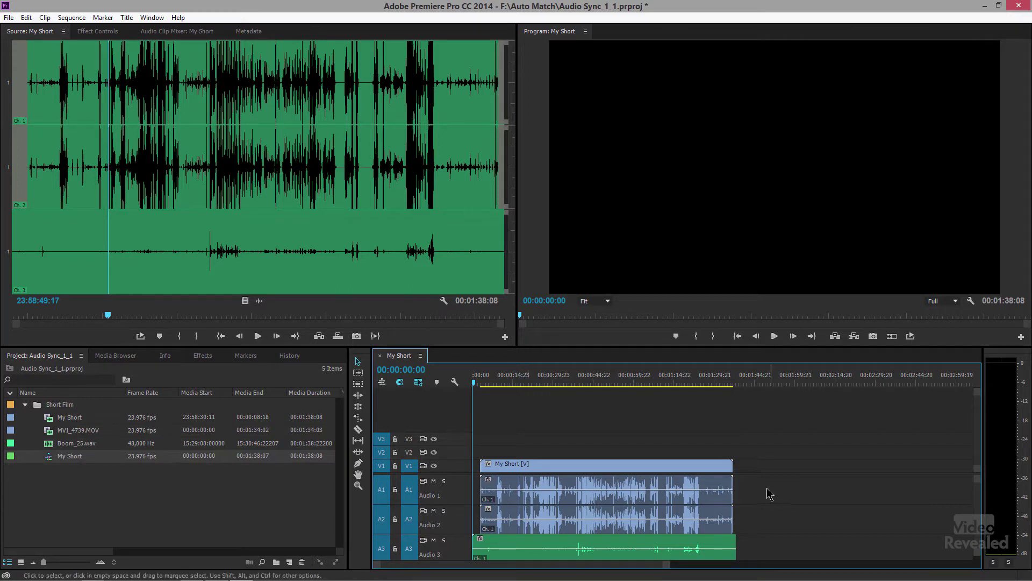
Select the A1 and A2 camera-audio clips in the sequence and play it
{"action": "left_click", "coordinate": [710, 485]}
{"action": "left_click", "coordinate": [761, 488]}
{"action": "left_click", "coordinate": [721, 489]}
{"action": "left_click", "coordinate": [724, 491]}
{"action": "left_click", "coordinate": [700, 493], "text": "alt"}
{"action": "left_click", "coordinate": [718, 512], "text": "shift"}
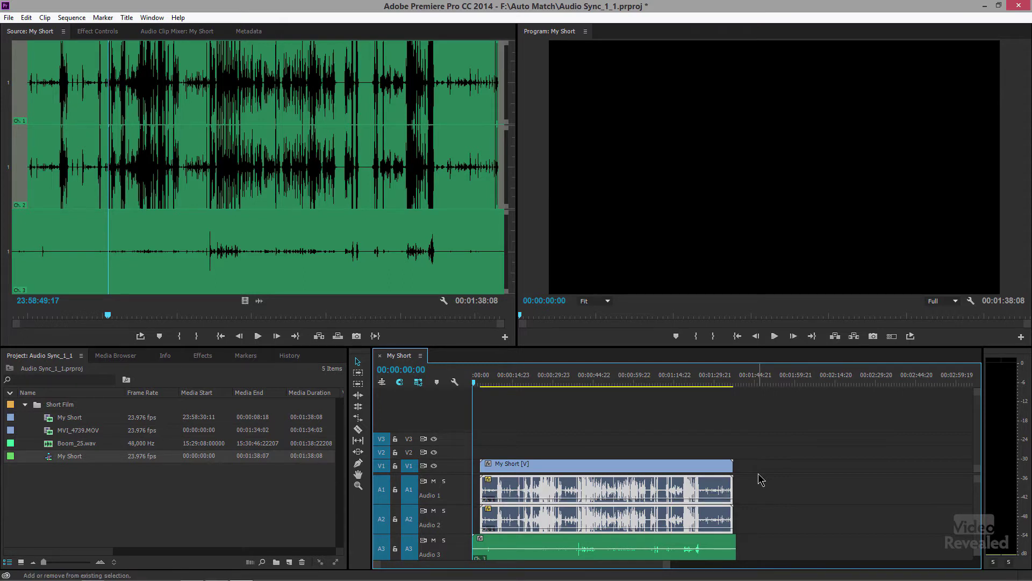
{"action": "key", "text": "space"}
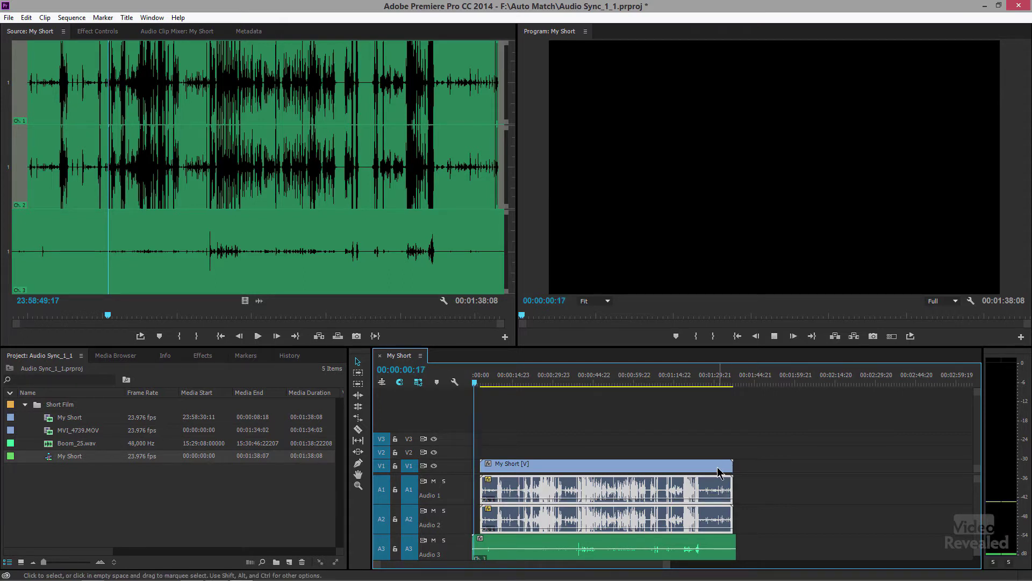
Scrub through My Short, then replay it from an earlier point
{"action": "left_click", "coordinate": [516, 384]}
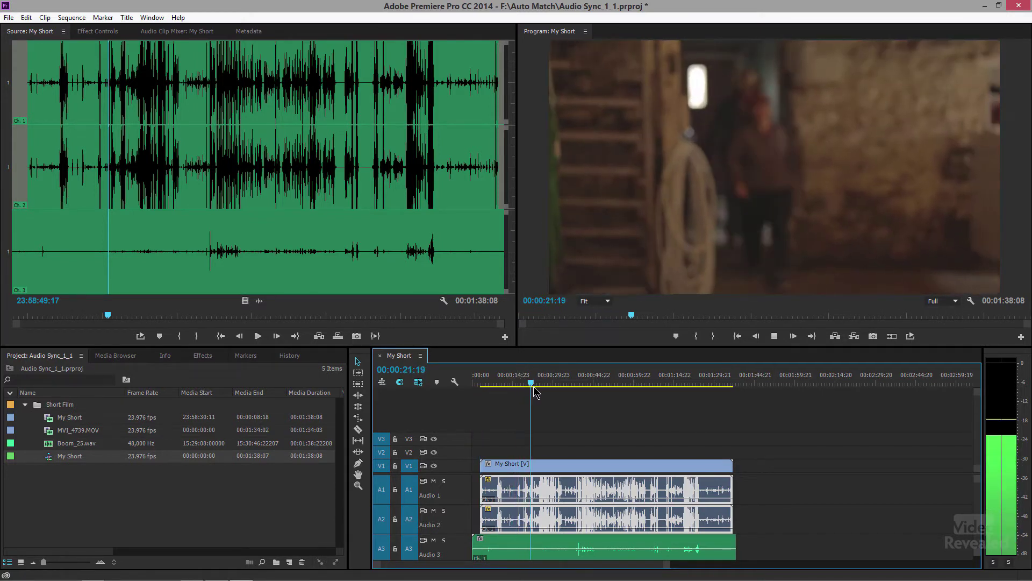
{"action": "left_click_drag", "start_coordinate": [518, 389], "coordinate": [586, 390]}
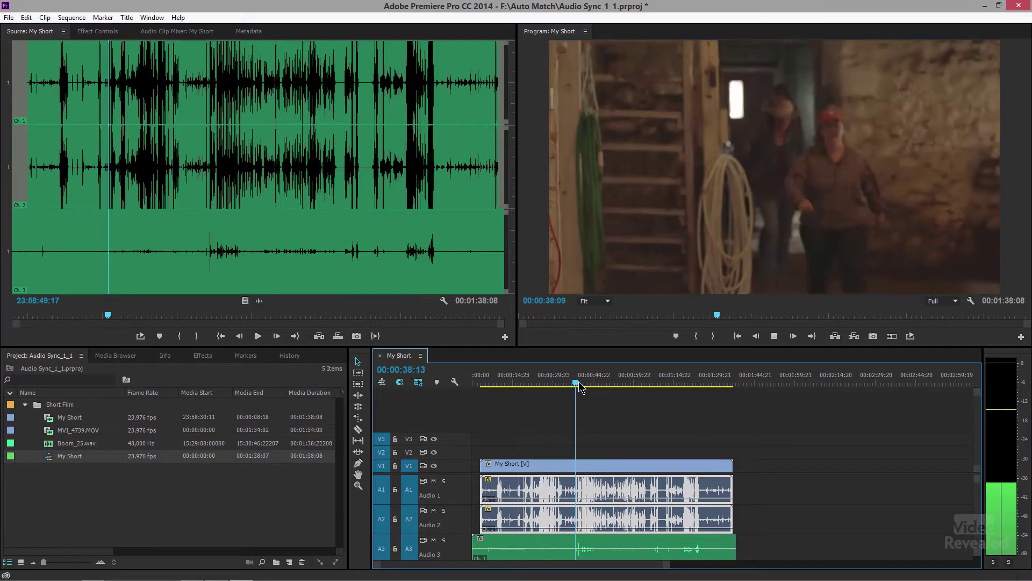
{"action": "left_click_drag", "start_coordinate": [586, 390], "coordinate": [587, 388]}
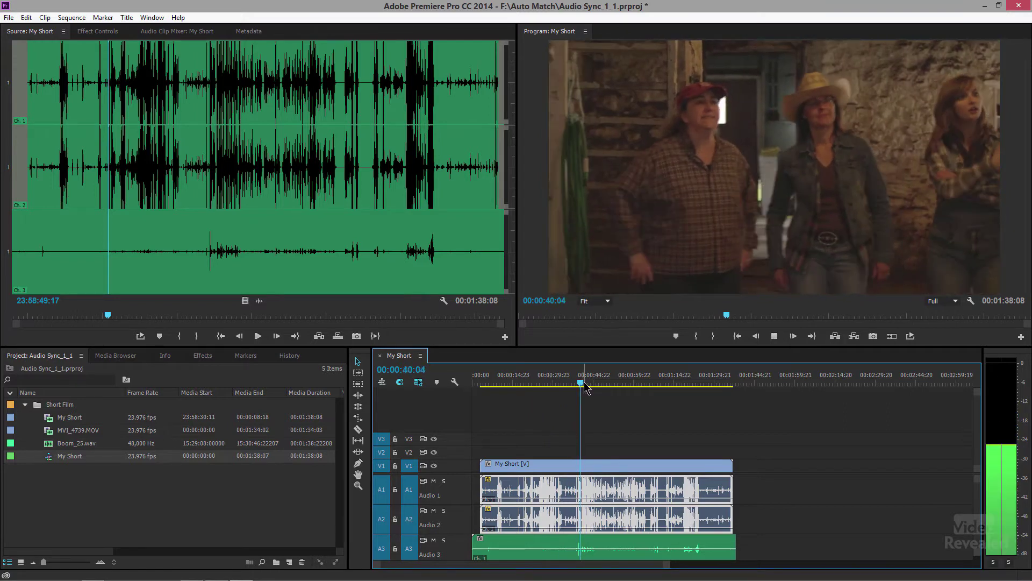
{"action": "scroll", "coordinate": [457, 512], "scroll_direction": "down", "scroll_amount": 3}
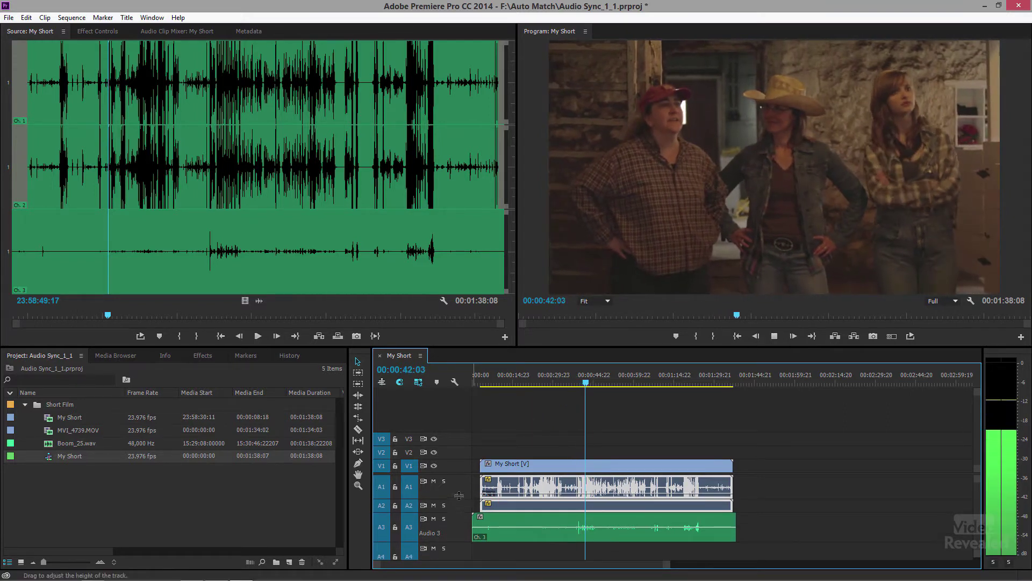
{"action": "scroll", "coordinate": [459, 488], "scroll_direction": "up", "scroll_amount": 2}
{"action": "scroll", "coordinate": [458, 488], "scroll_direction": "down", "scroll_amount": 2}
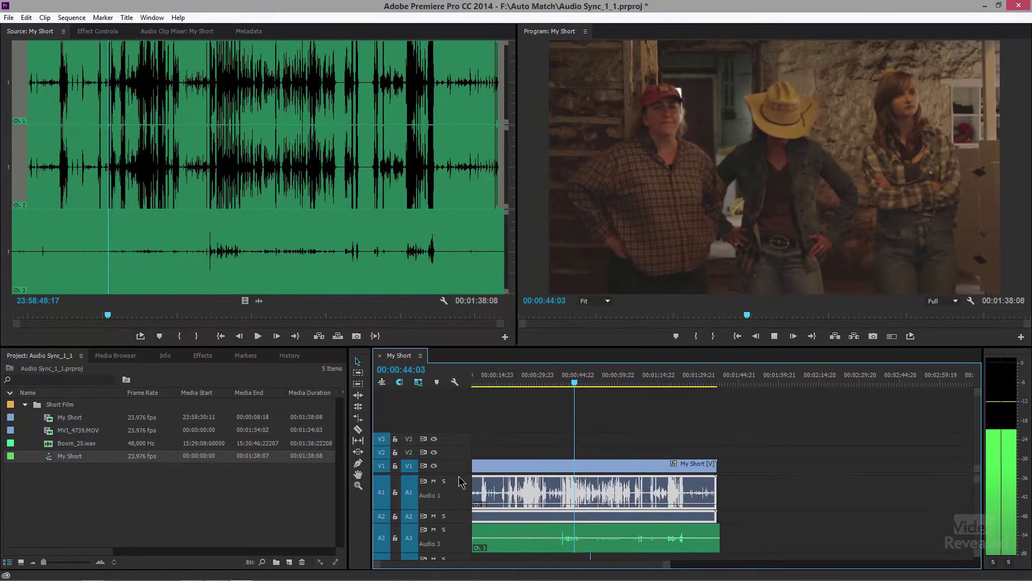
{"action": "scroll", "coordinate": [460, 484], "scroll_direction": "down", "scroll_amount": 1}
{"action": "key", "text": "space"}
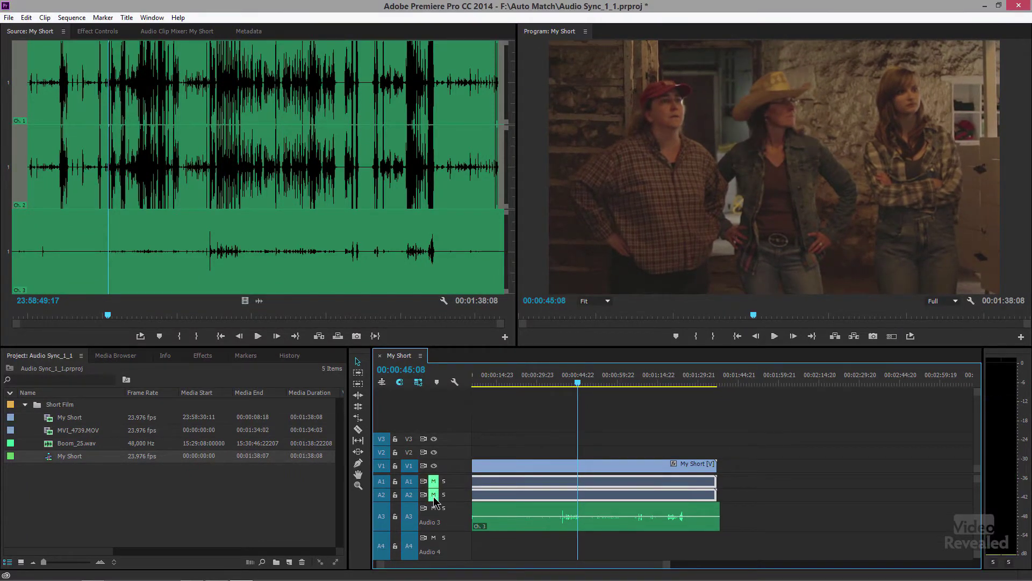
{"action": "left_click", "coordinate": [562, 377]}
{"action": "key", "text": "space"}
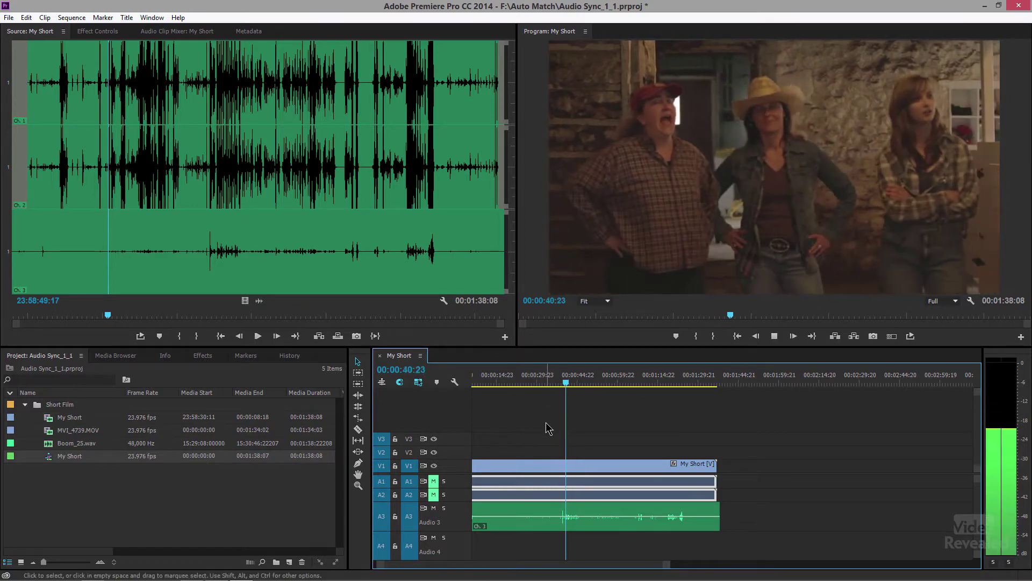
Select the boom-mic audio clip and return the playhead to an earlier moment
{"action": "left_click", "coordinate": [538, 530]}
{"action": "left_click", "coordinate": [536, 529]}
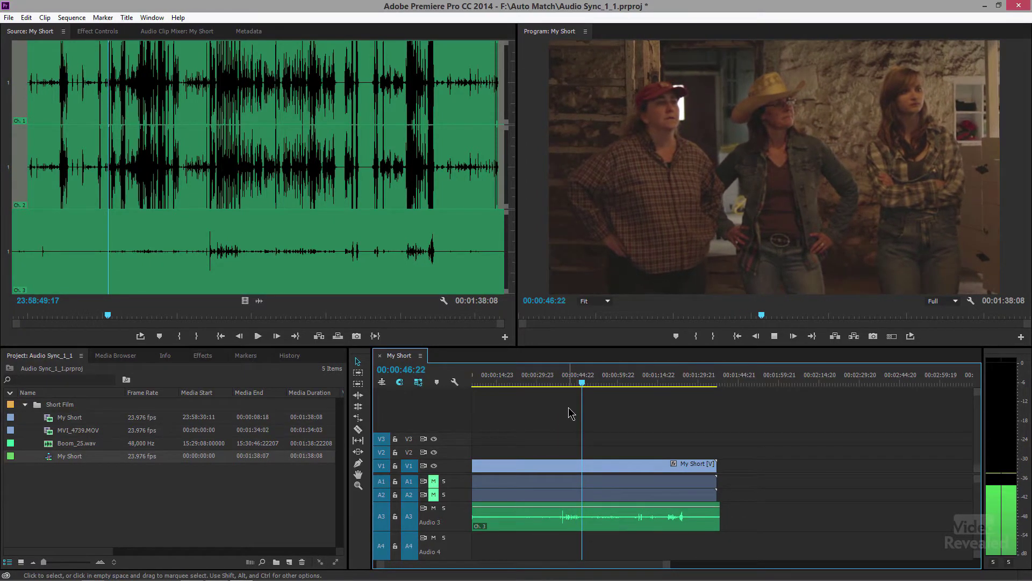
{"action": "left_click", "coordinate": [562, 384]}
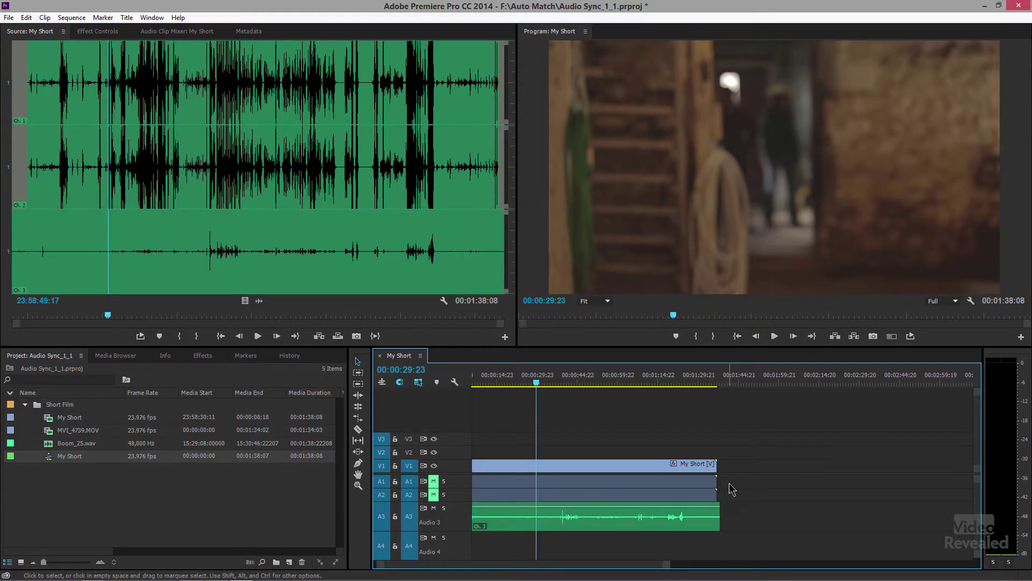
Delete the camera audio clips, then the remaining video and boom clips from the timeline
{"action": "left_click_drag", "start_coordinate": [730, 484], "coordinate": [686, 496]}
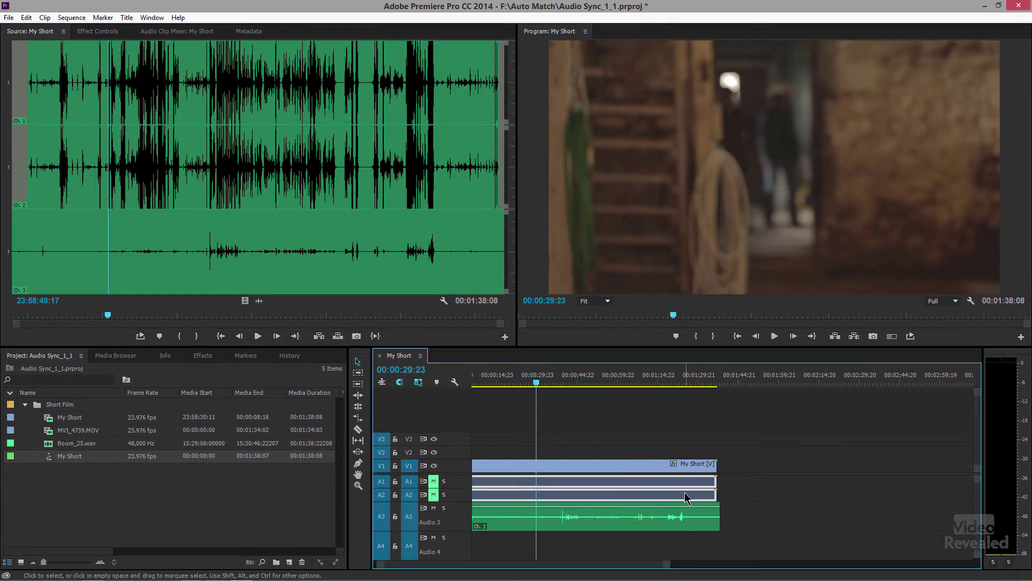
{"action": "key", "text": "Delete"}
{"action": "left_click", "coordinate": [619, 470]}
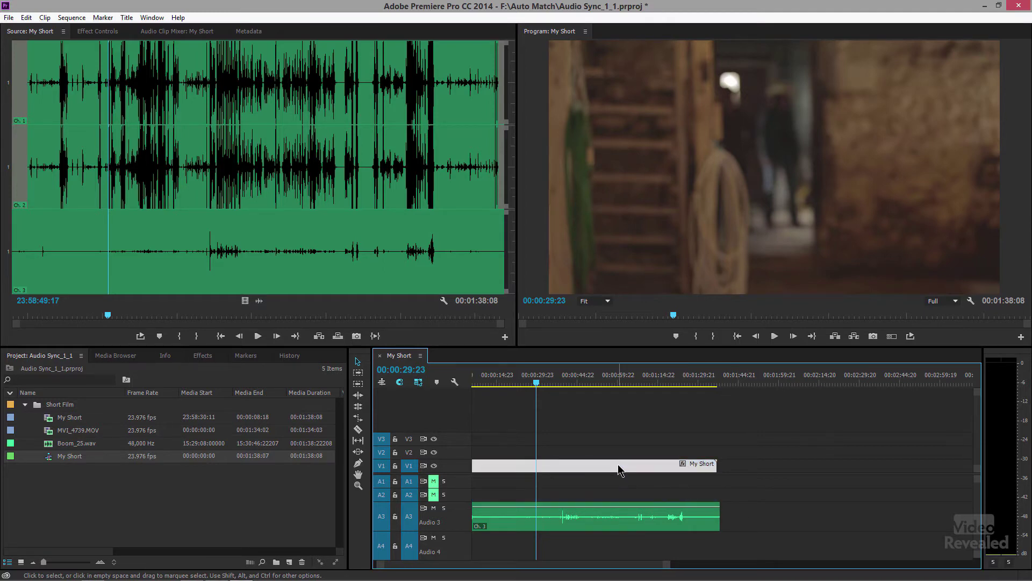
{"action": "left_click", "coordinate": [606, 500]}
{"action": "left_click", "coordinate": [587, 524]}
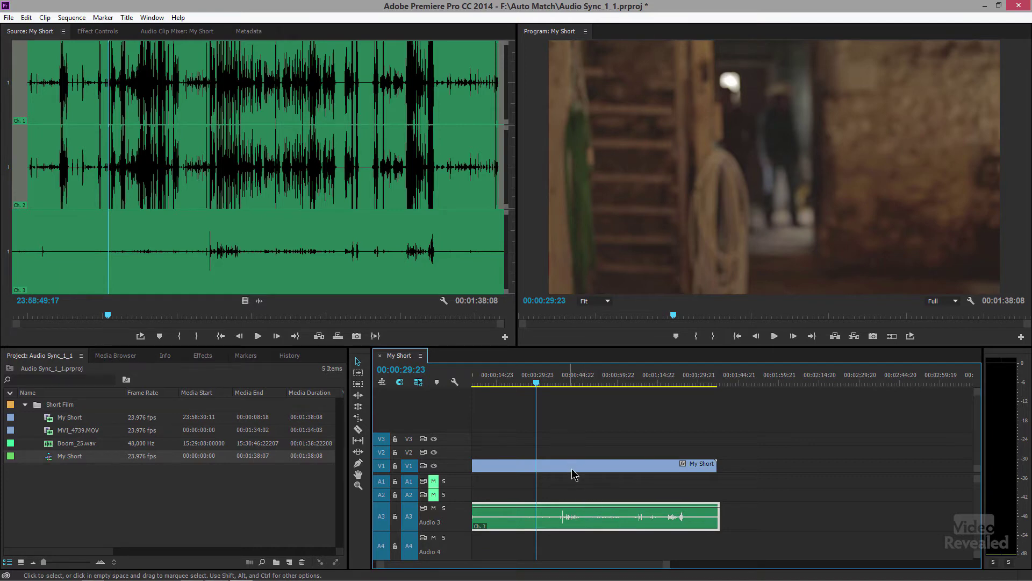
{"action": "left_click", "coordinate": [584, 499]}
{"action": "left_click_drag", "start_coordinate": [567, 435], "coordinate": [592, 552]}
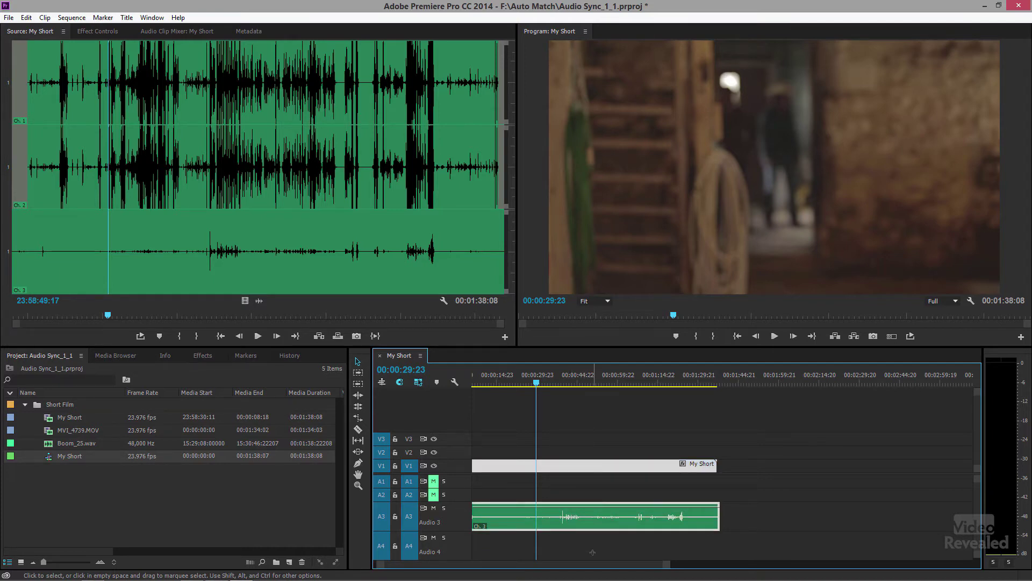
{"action": "key", "text": "Delete"}
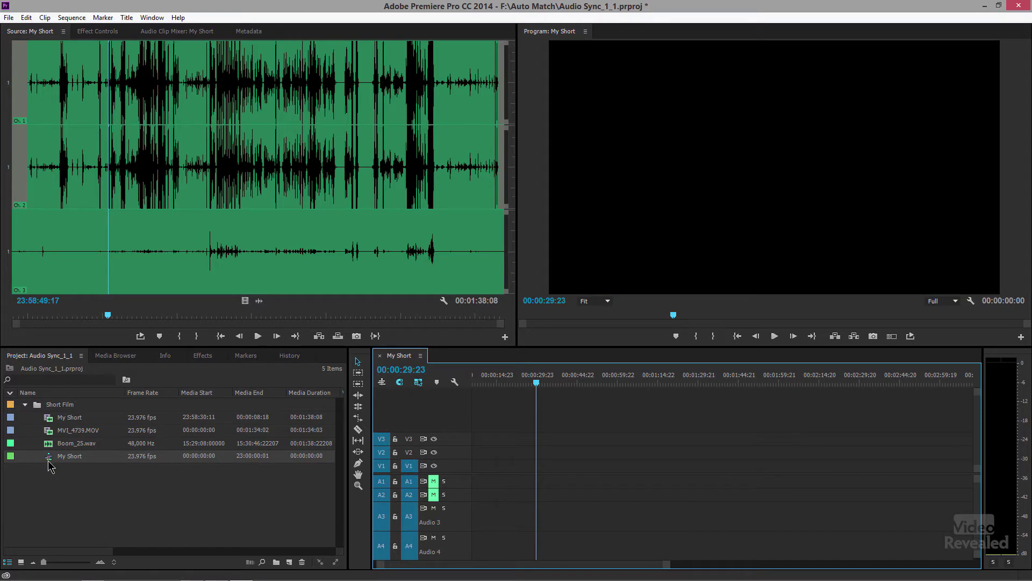
Delete both My Short items from the project, then select MVI_4739.MOV and Boom_25.wav together
{"action": "left_click", "coordinate": [50, 445], "text": "ctrl"}
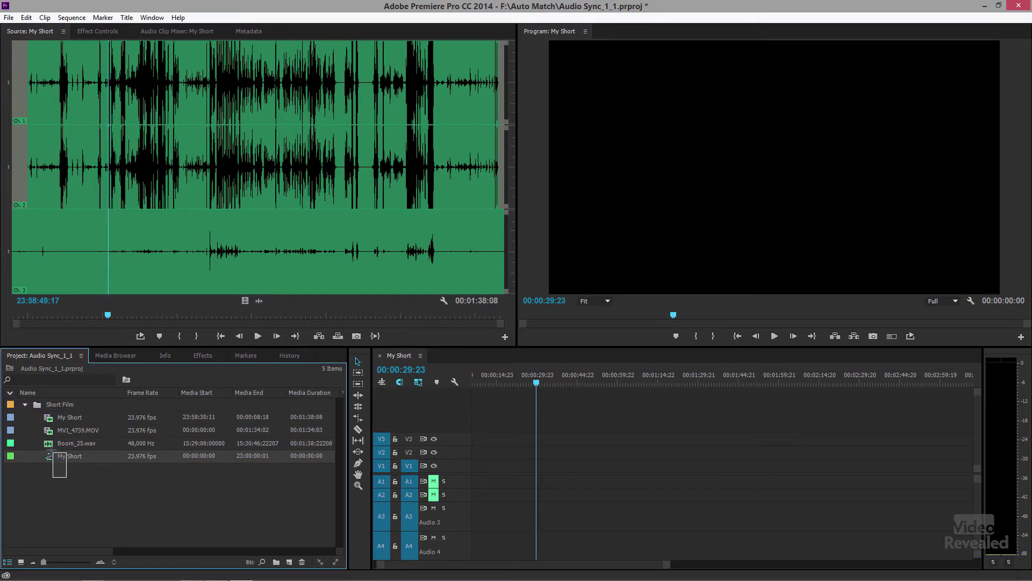
{"action": "left_click", "coordinate": [302, 563]}
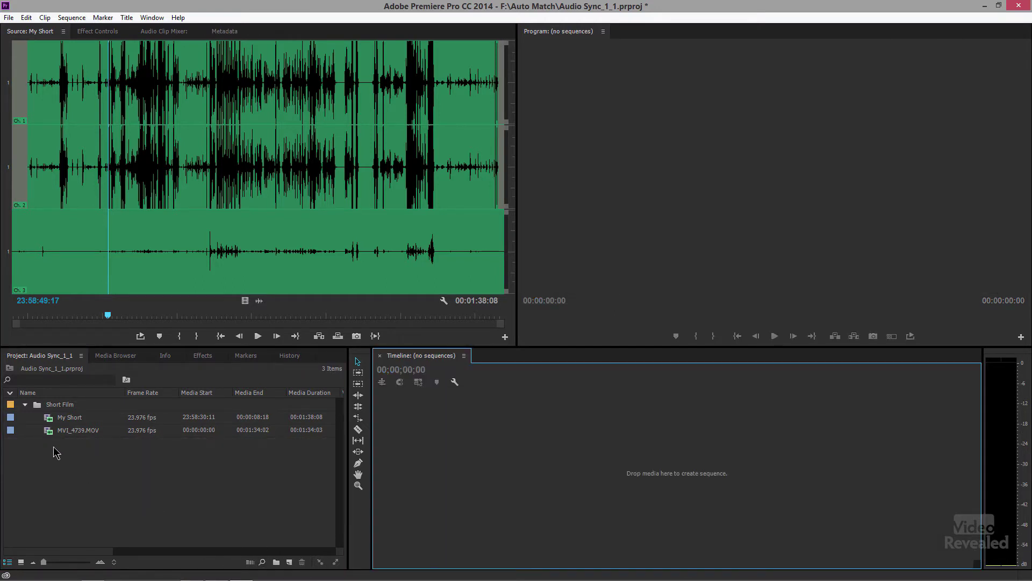
{"action": "key", "text": "ctrl+z"}
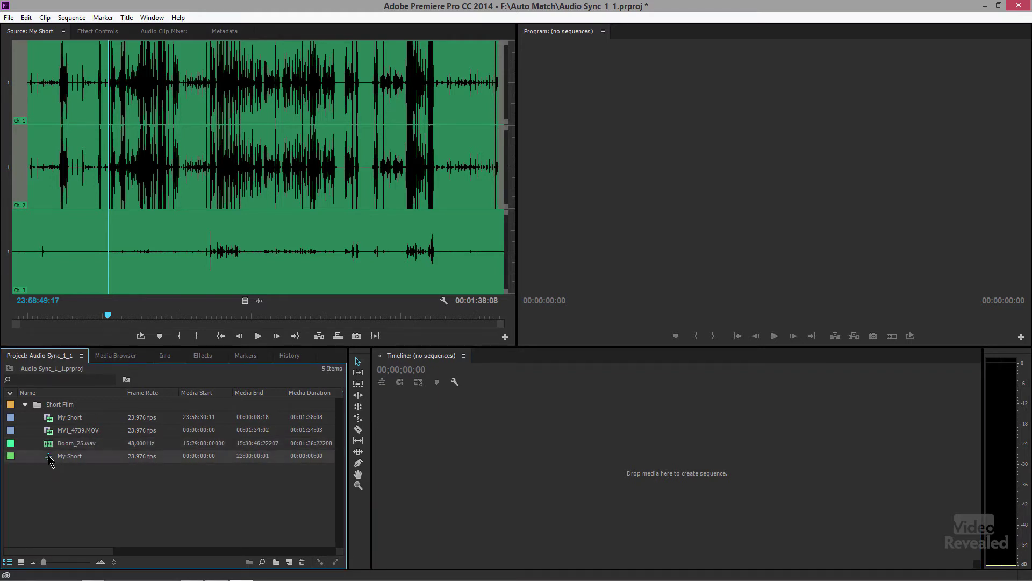
{"action": "left_click", "coordinate": [304, 563]}
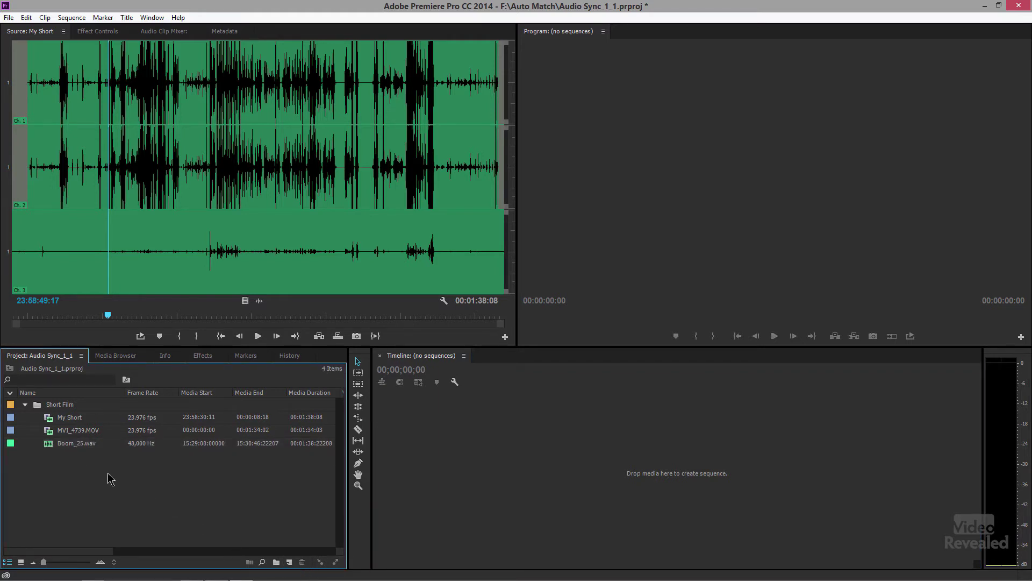
{"action": "left_click", "coordinate": [53, 436]}
{"action": "left_click", "coordinate": [54, 420]}
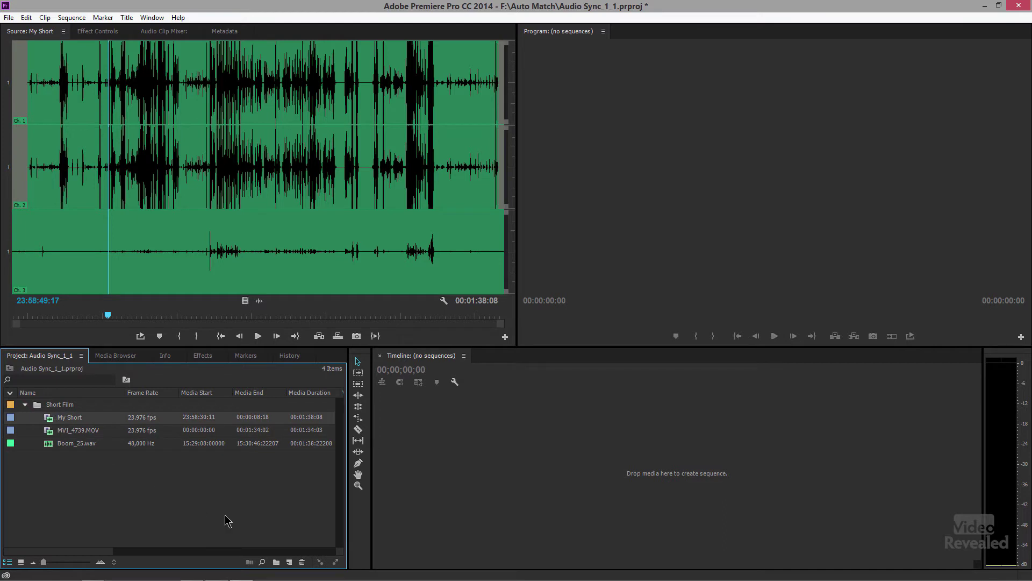
{"action": "left_click", "coordinate": [304, 564]}
{"action": "left_click_drag", "start_coordinate": [89, 460], "coordinate": [56, 422]}
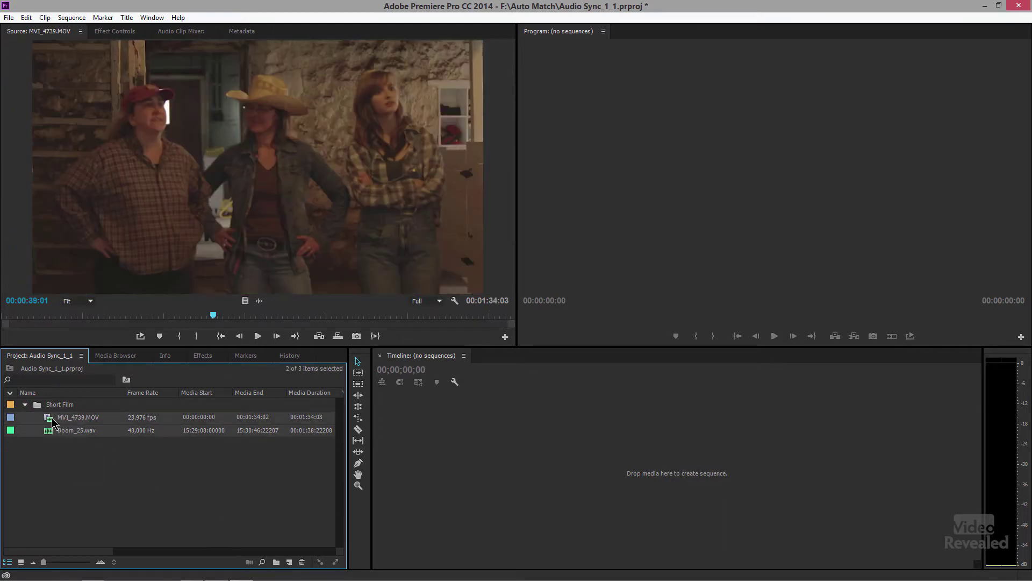
{"action": "right_click", "coordinate": [52, 422]}
Merge the clips as New Short with Remove Audio From AV Clip checked, and make a sequence
{"action": "left_click", "coordinate": [137, 352]}
{"action": "type", "text": "New Short"}
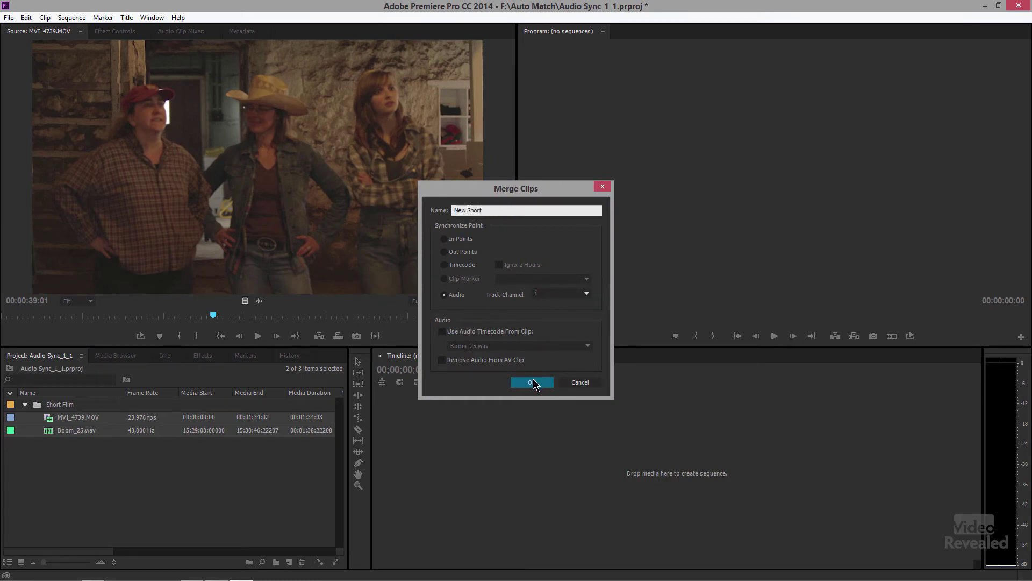
{"action": "left_click", "coordinate": [467, 361]}
{"action": "left_click", "coordinate": [537, 385]}
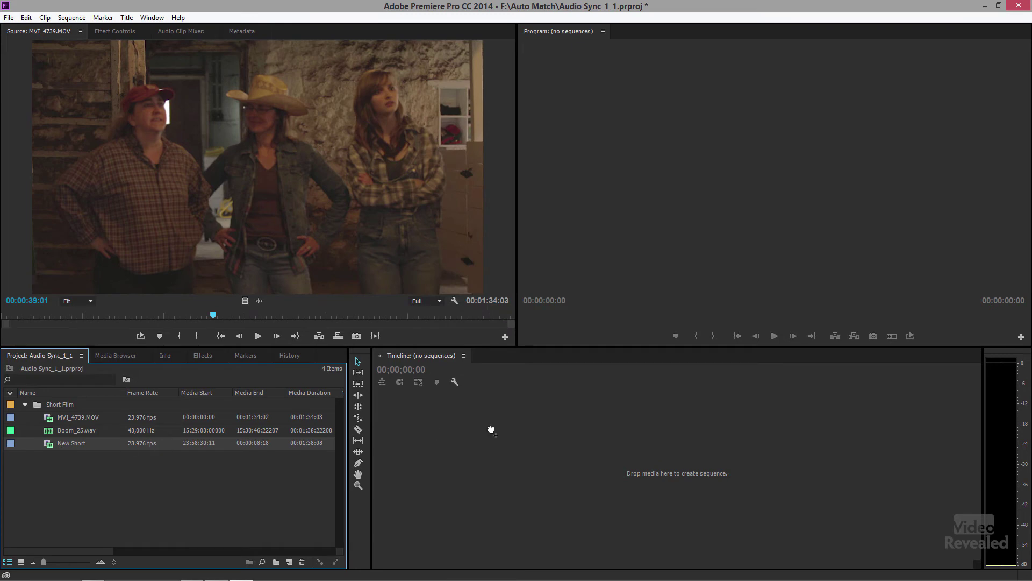
{"action": "left_click_drag", "start_coordinate": [491, 429], "coordinate": [493, 439]}
Expand track A1 to show the boom waveform and play New Short from about 39 seconds
{"action": "double_click", "coordinate": [458, 488]}
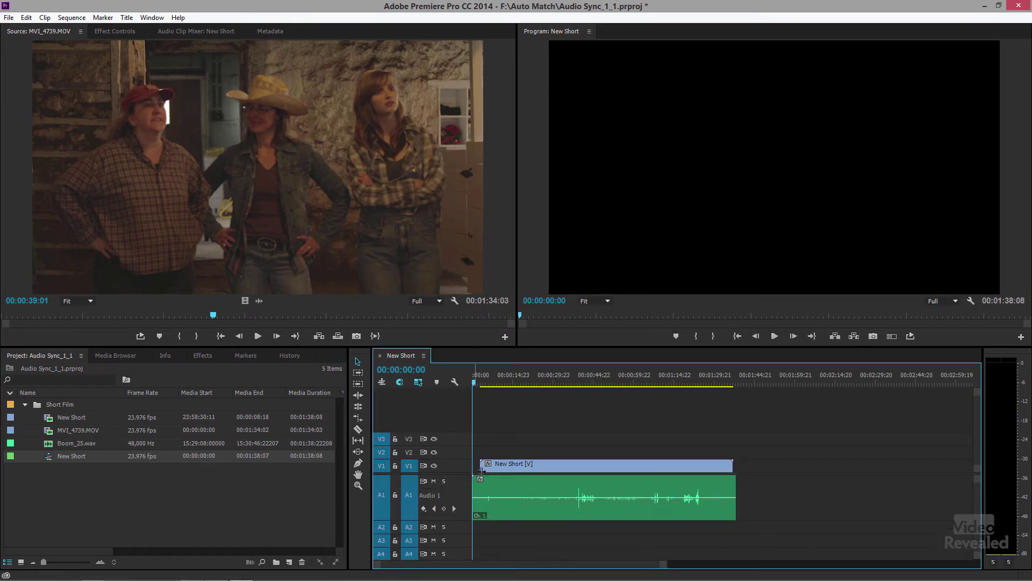
{"action": "left_click", "coordinate": [578, 382]}
{"action": "key", "text": "space"}
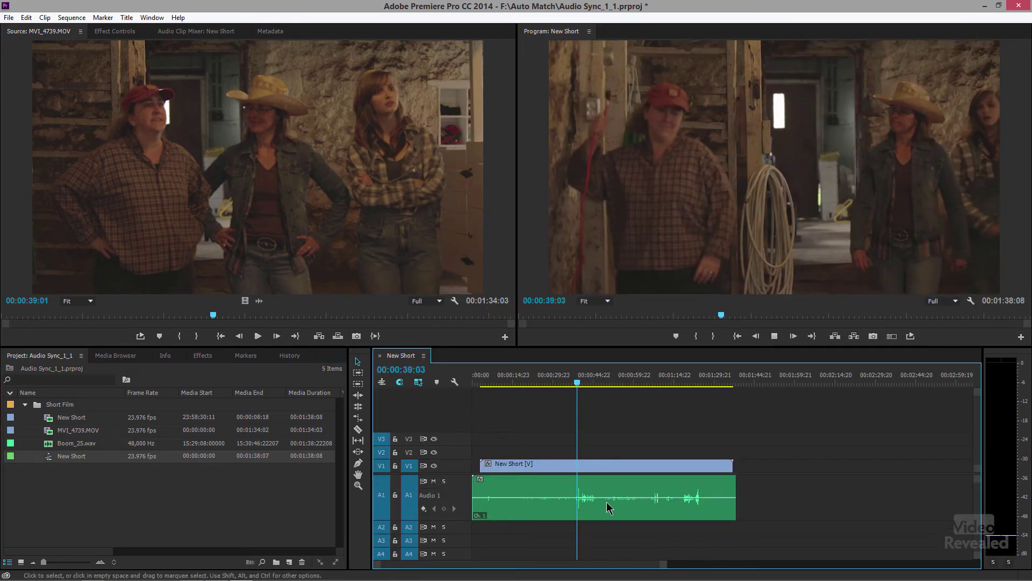